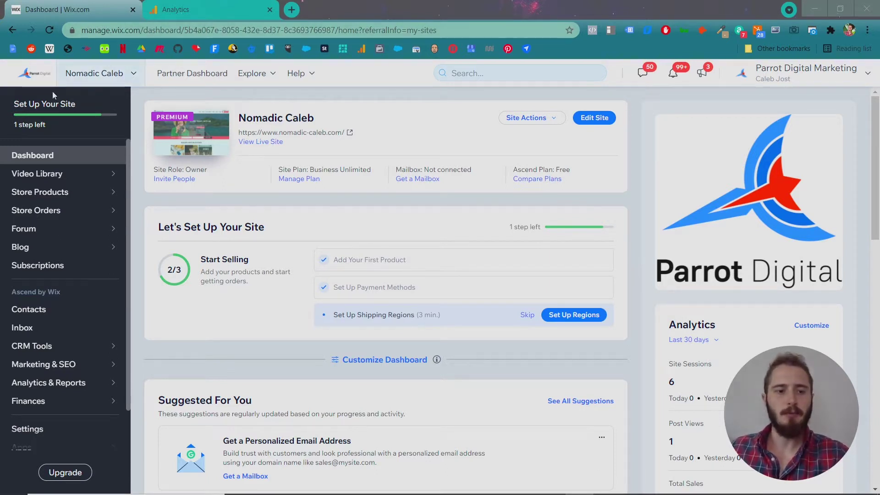
Step: Scroll the dashboard sidebar to reveal the Marketing & SEO tools list
{"action": "scroll", "coordinate": [82, 265], "scroll_direction": "down", "scroll_amount": 1}
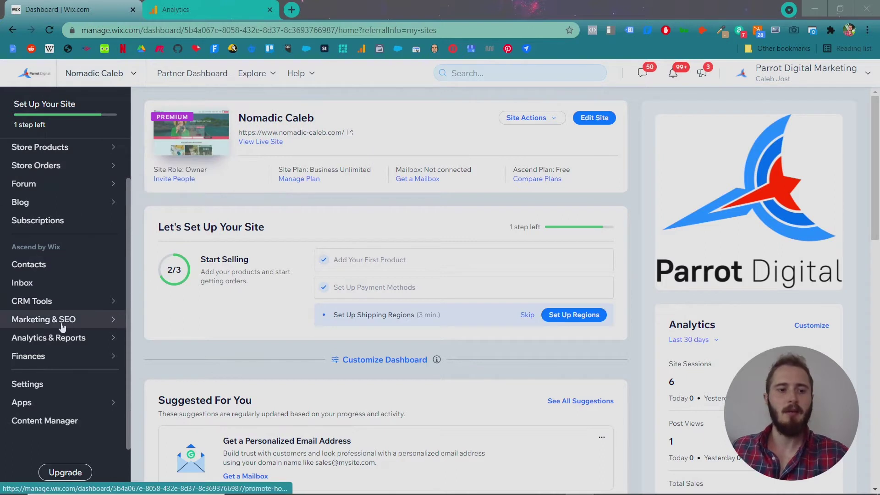
{"action": "mouse_move", "coordinate": [55, 326]}
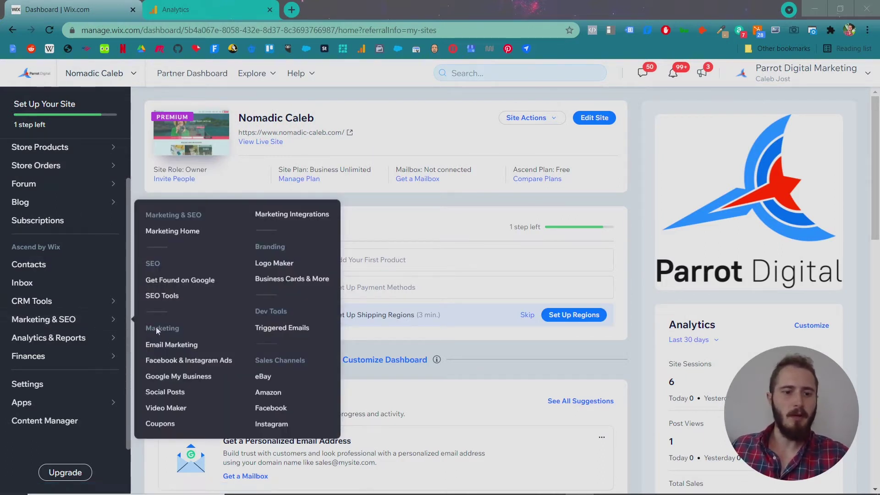
Step: Go to Marketing Integrations and connect Google Analytics to reach the empty ID dialog
{"action": "left_click", "coordinate": [273, 219]}
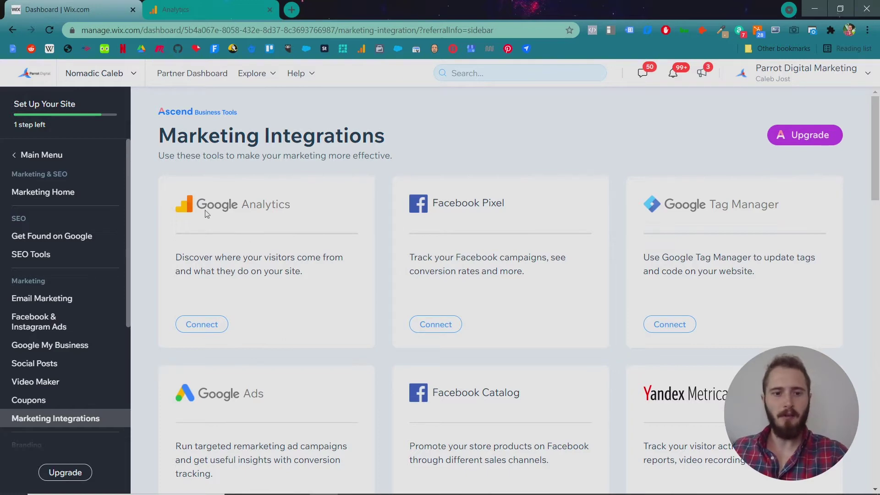
{"action": "left_click", "coordinate": [192, 326]}
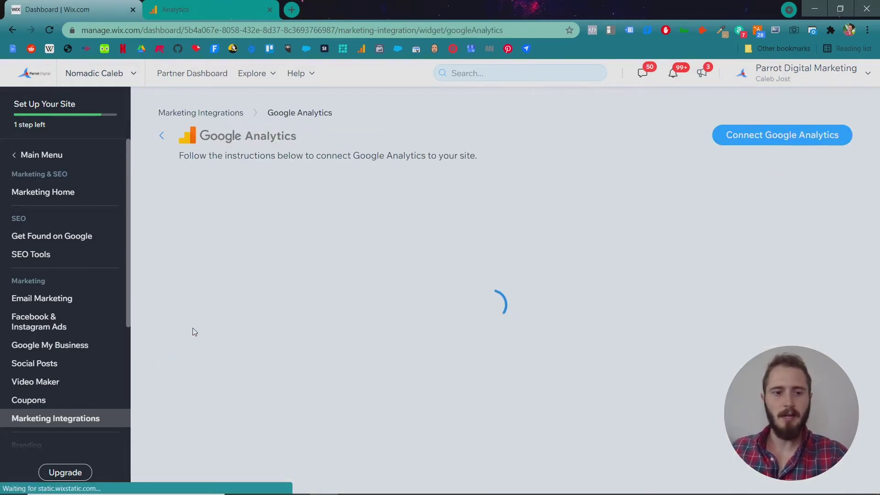
{"action": "scroll", "coordinate": [326, 232], "scroll_direction": "down", "scroll_amount": 5}
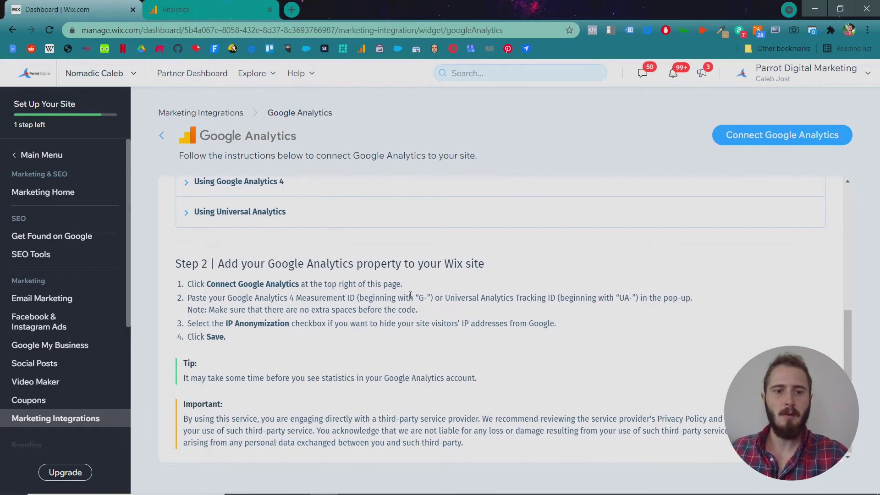
{"action": "scroll", "coordinate": [410, 295], "scroll_direction": "up", "scroll_amount": 5}
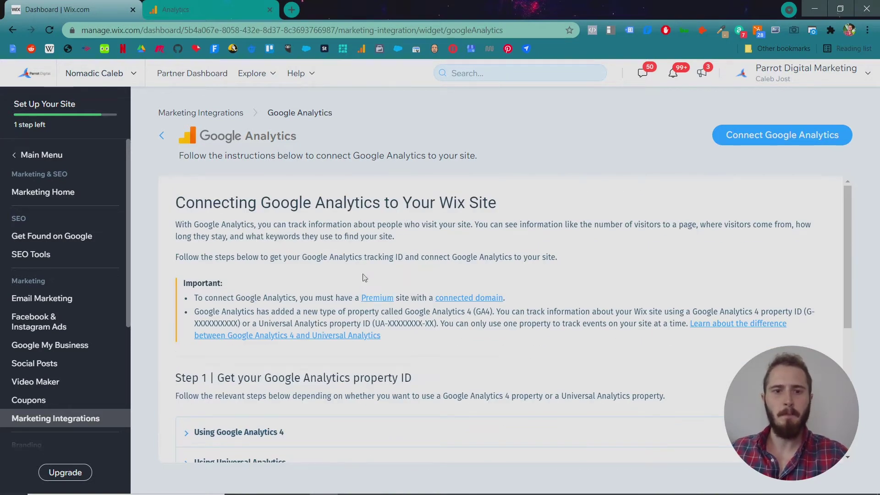
{"action": "left_click", "coordinate": [755, 136]}
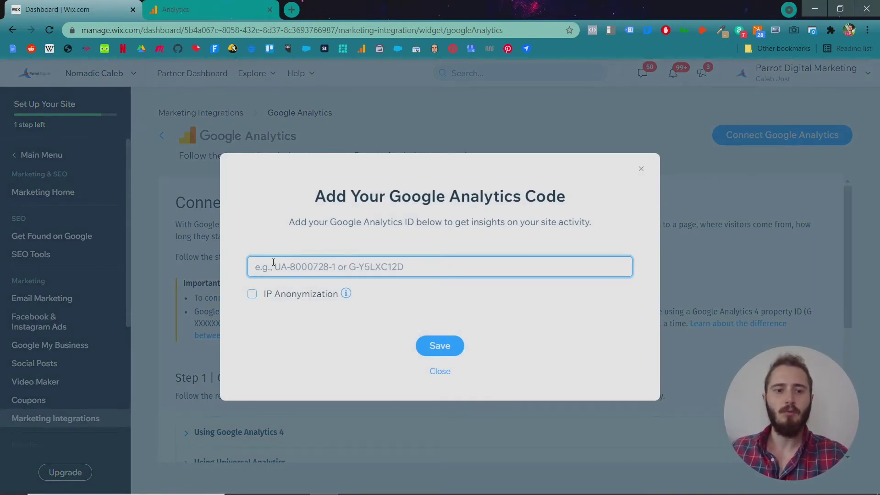
Step: Switch to Google Analytics and open Admin for the Parrot Digital Marketing account
{"action": "left_click", "coordinate": [228, 5]}
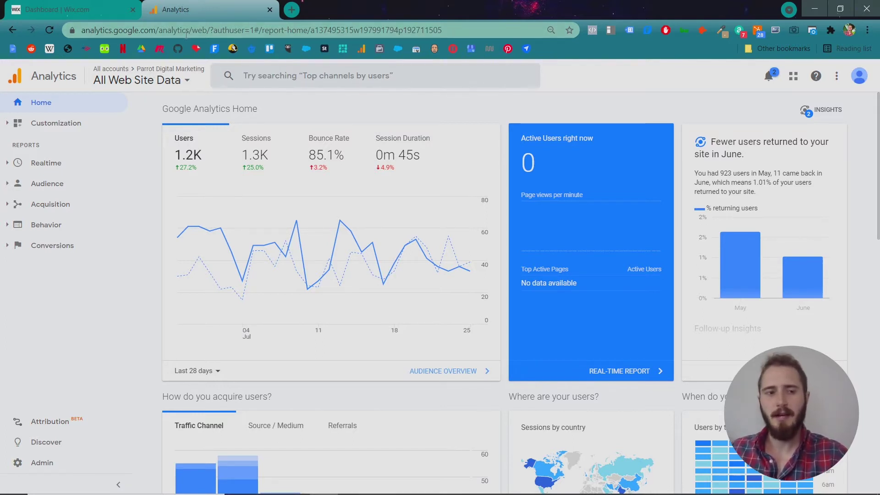
{"action": "left_click", "coordinate": [23, 466]}
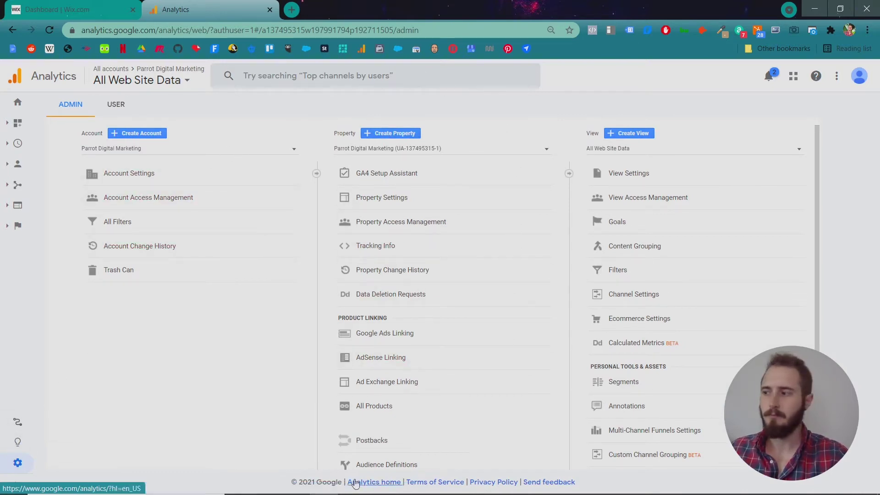
Step: Start a new property named 'Nomadic Caleb' with Chicago Time as reporting time zone
{"action": "left_click", "coordinate": [405, 134]}
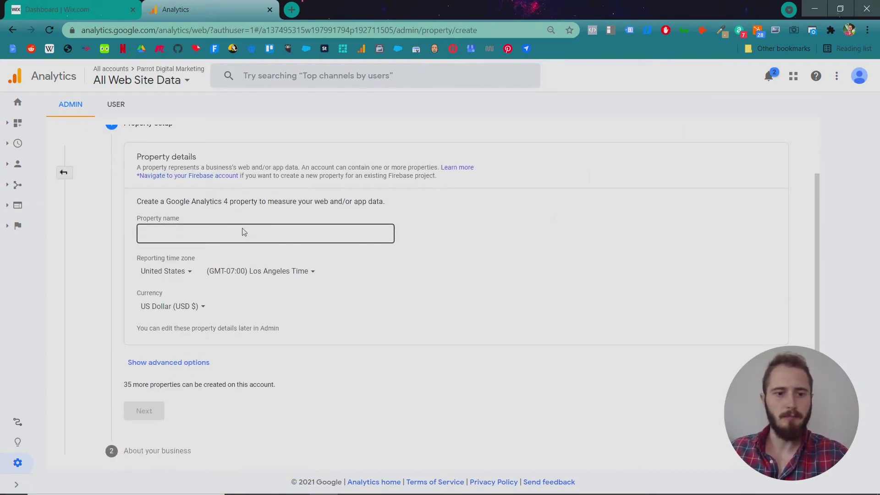
{"action": "left_click", "coordinate": [288, 231]}
{"action": "type", "text": "Nomad"}
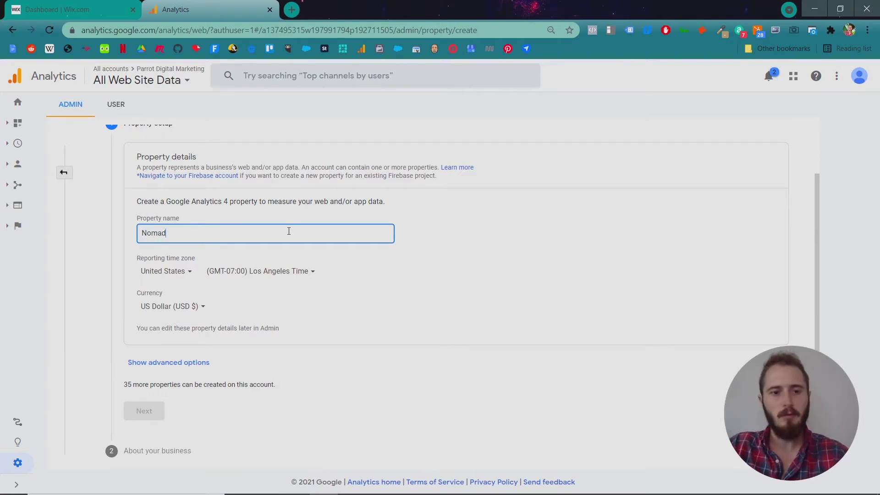
{"action": "type", "text": "ic Cale"}
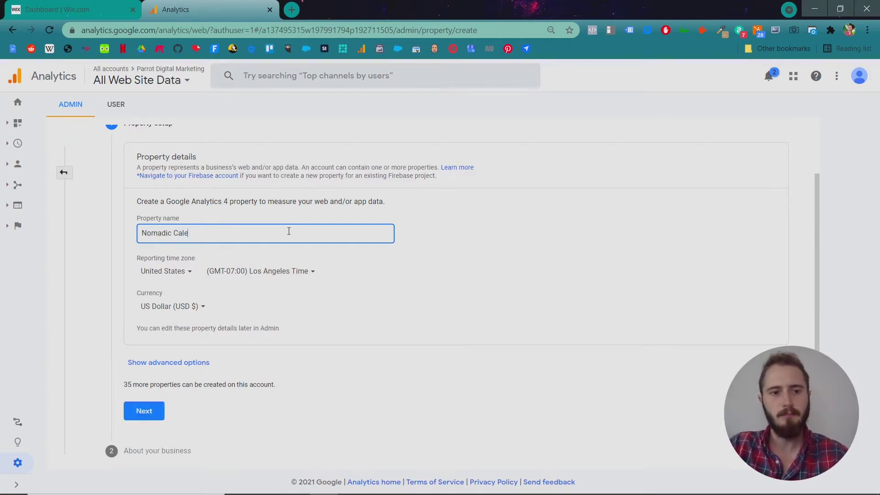
{"action": "type", "text": "b"}
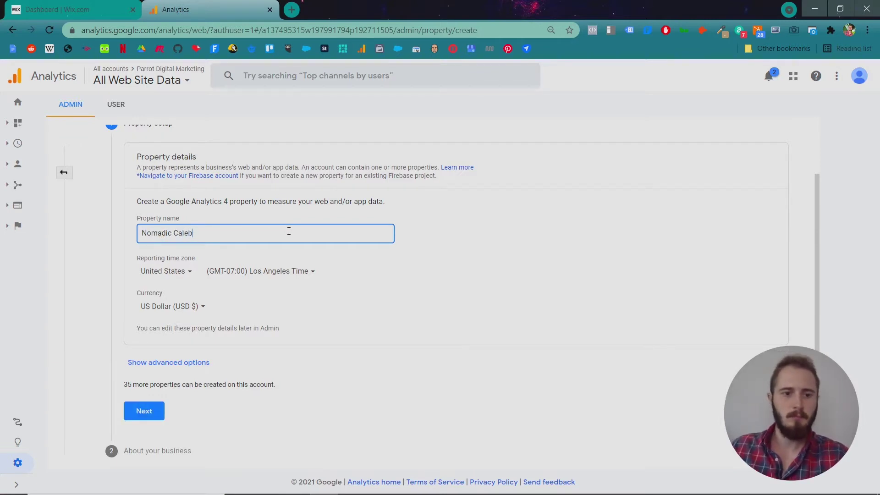
{"action": "left_click", "coordinate": [302, 270]}
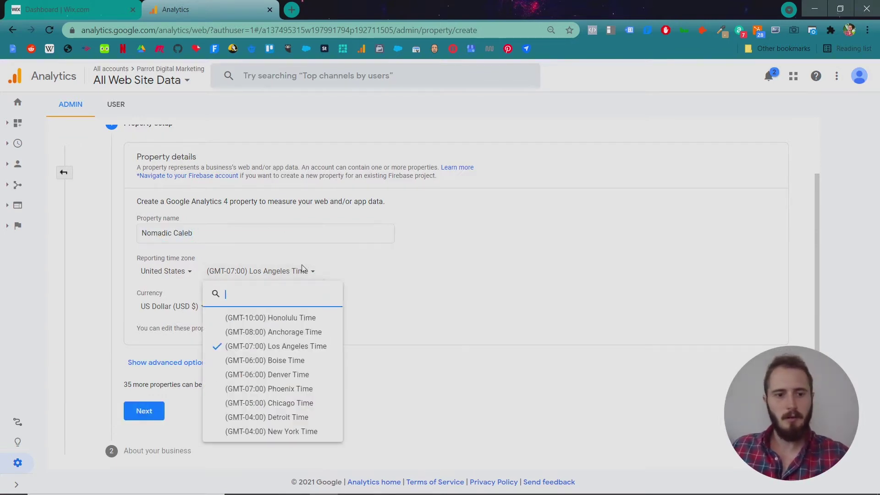
{"action": "left_click", "coordinate": [279, 402]}
Step: Enable the extra Universal Analytics property for website nomadic-caleb.com in advanced options
{"action": "left_click", "coordinate": [181, 363]}
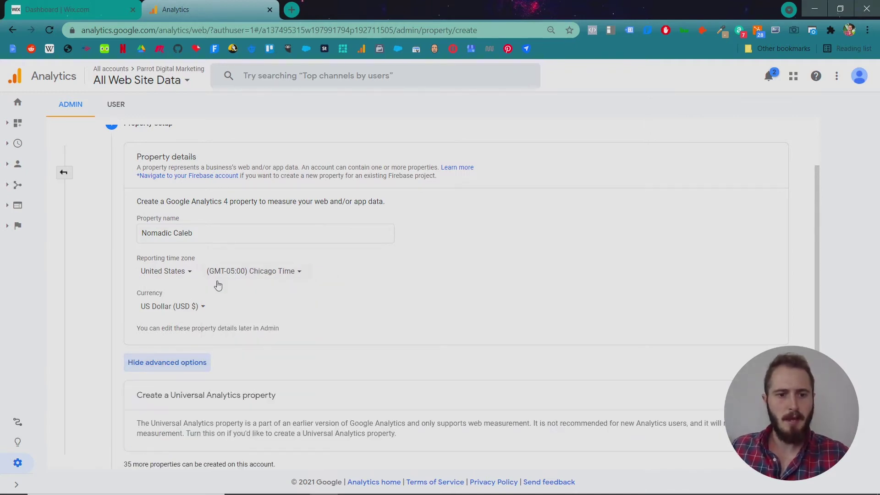
{"action": "scroll", "coordinate": [218, 285], "scroll_direction": "down", "scroll_amount": 2}
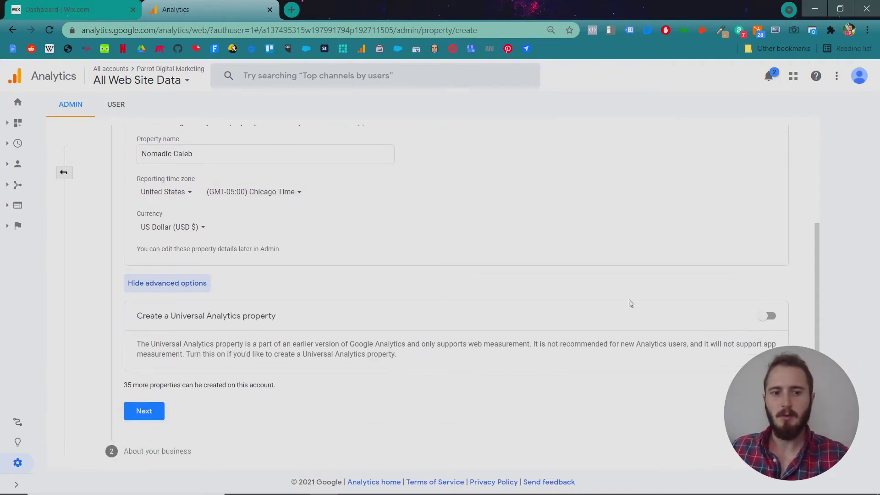
{"action": "left_click", "coordinate": [765, 315]}
{"action": "left_click", "coordinate": [293, 399]}
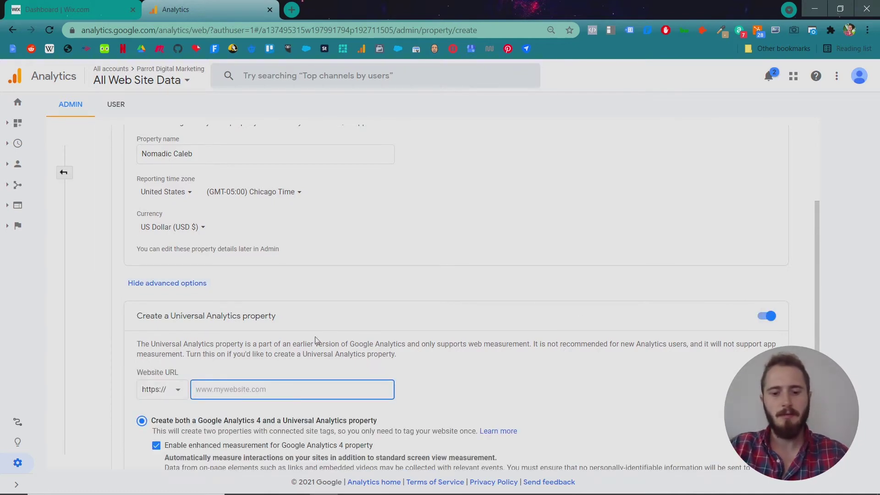
{"action": "type", "text": "nomadic-caleb.com"}
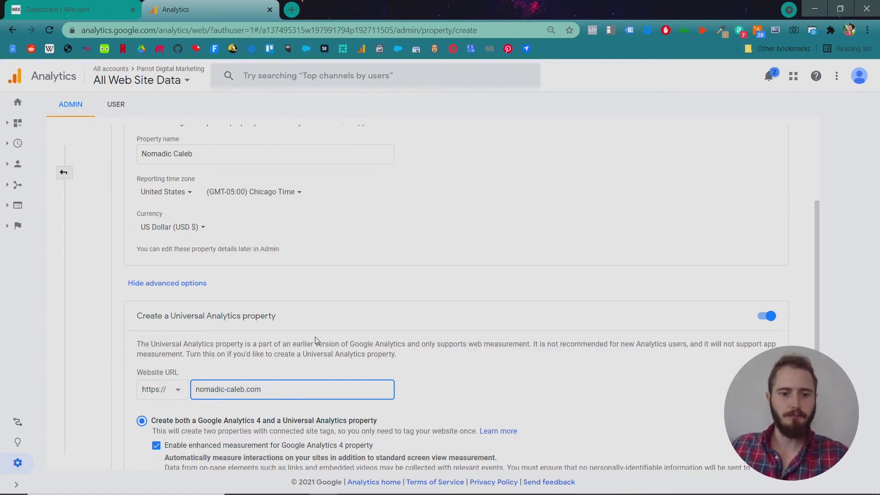
{"action": "scroll", "coordinate": [315, 340], "scroll_direction": "down", "scroll_amount": 3}
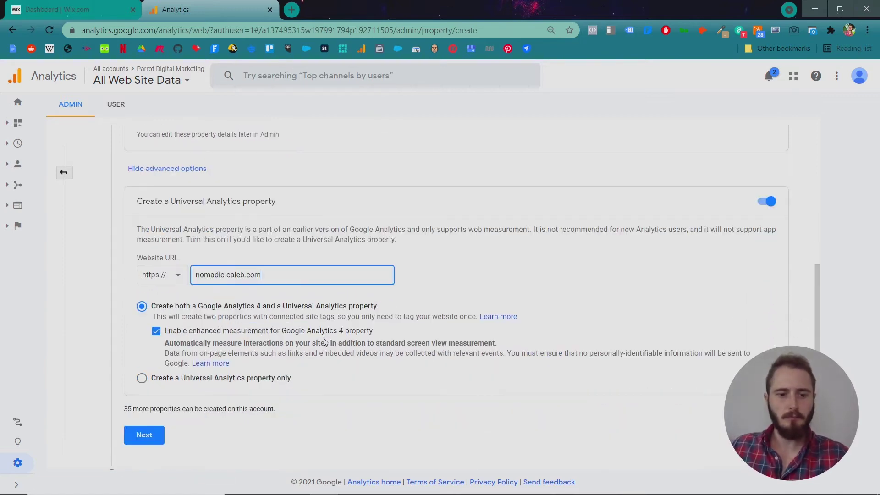
Step: Set business details to People & Society industry and Small (1–10 employees) size
{"action": "left_click", "coordinate": [143, 413]}
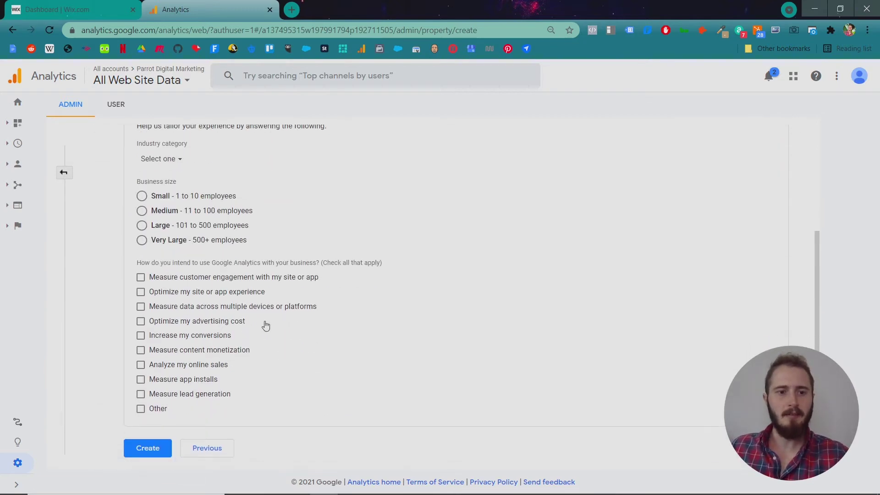
{"action": "left_click", "coordinate": [163, 160]}
{"action": "scroll", "coordinate": [208, 248], "scroll_direction": "down", "scroll_amount": 5}
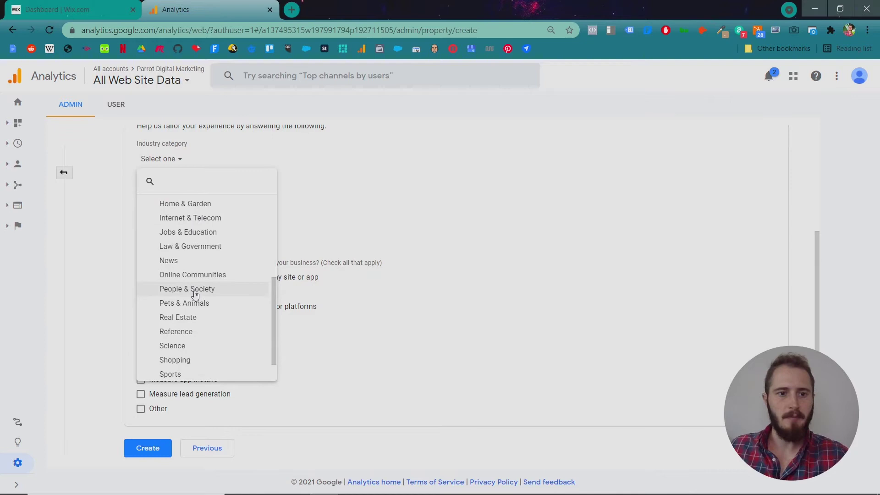
{"action": "left_click", "coordinate": [194, 293]}
{"action": "left_click", "coordinate": [193, 197]}
Step: Tick eight usage goals, customer engagement through lead generation, and create the property
{"action": "left_click", "coordinate": [202, 277]}
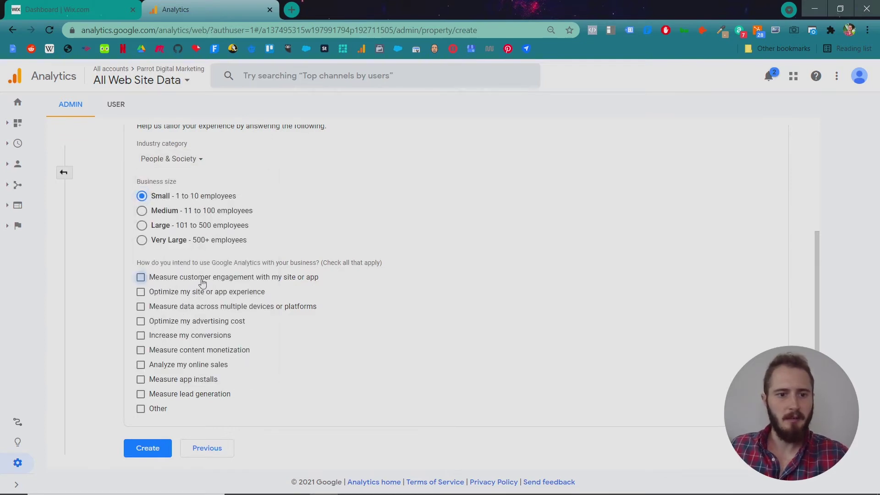
{"action": "left_click", "coordinate": [188, 292]}
{"action": "left_click", "coordinate": [184, 307]}
{"action": "left_click", "coordinate": [181, 322]}
{"action": "left_click", "coordinate": [181, 335]}
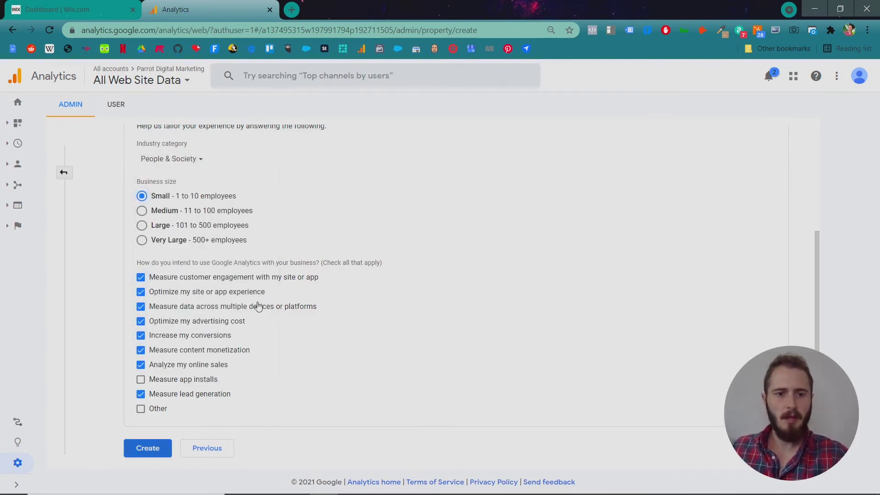
{"action": "left_click", "coordinate": [213, 349]}
{"action": "left_click", "coordinate": [204, 365]}
{"action": "left_click", "coordinate": [183, 394]}
{"action": "left_click", "coordinate": [155, 442]}
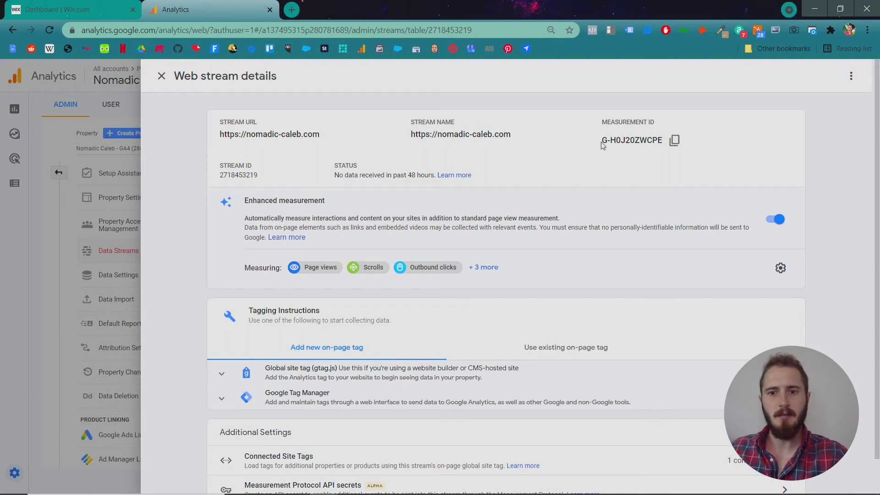
Step: Copy measurement ID G-H0J20ZWCPE and return to Wix's Google Analytics code dialog
{"action": "left_click", "coordinate": [674, 140]}
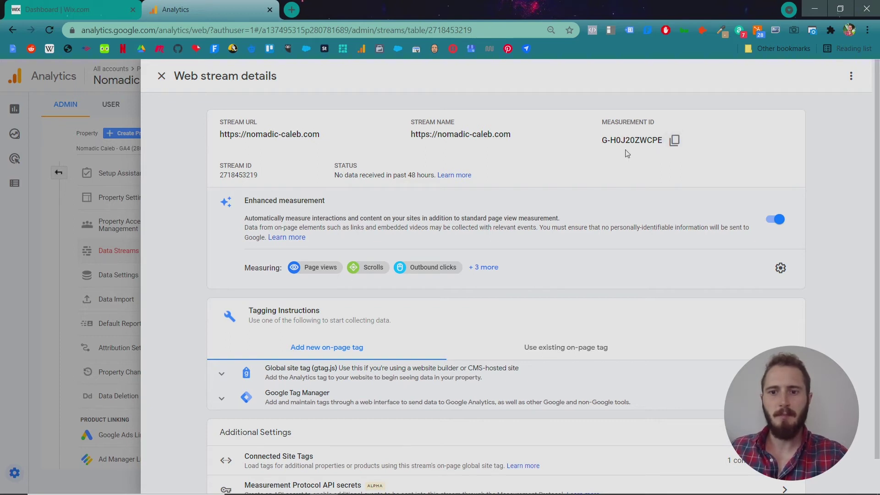
{"action": "left_click_drag", "start_coordinate": [602, 140], "coordinate": [663, 140]}
{"action": "left_click", "coordinate": [674, 140]}
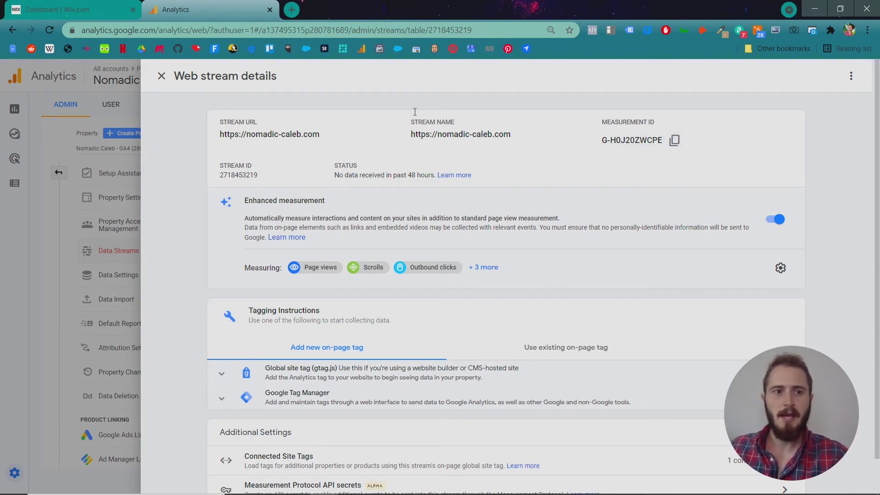
{"action": "left_click", "coordinate": [64, 10]}
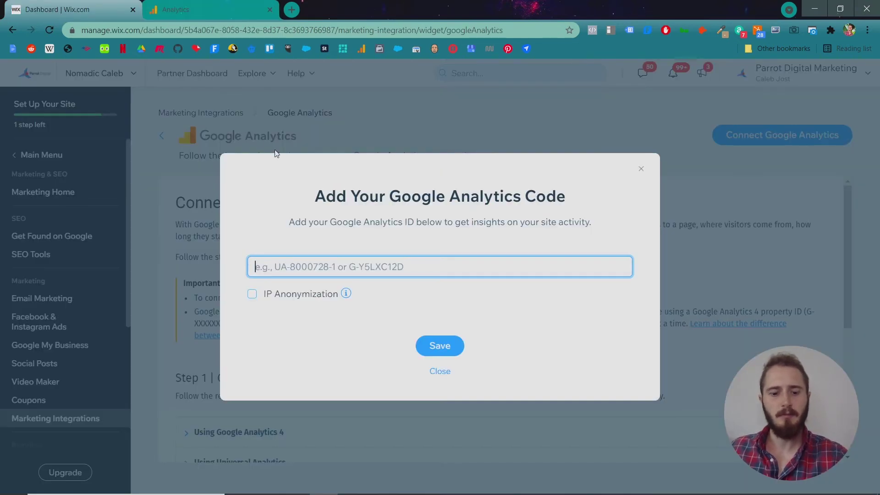
Step: Paste G-H0J20ZWCPE into the Google Analytics ID field and save it
{"action": "key", "text": "ctrl+v"}
{"action": "left_click", "coordinate": [438, 345]}
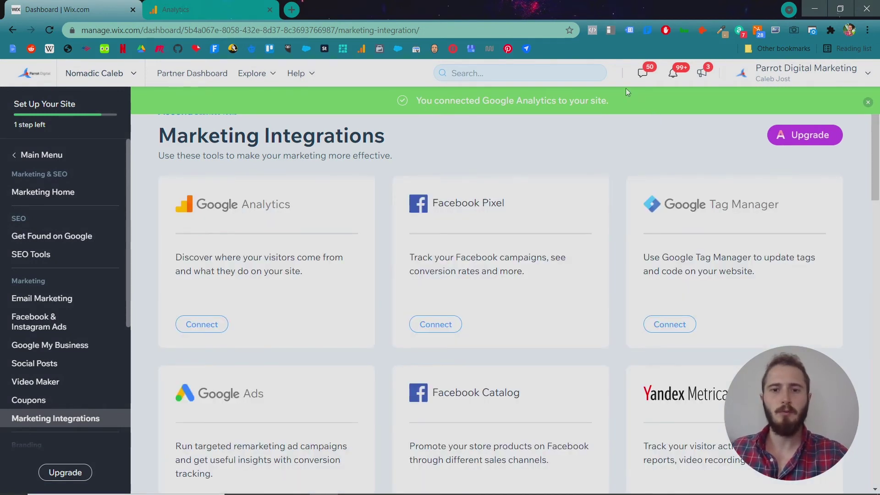
Step: Close the web stream details and review the new property's empty Reports snapshot
{"action": "left_click", "coordinate": [178, 10]}
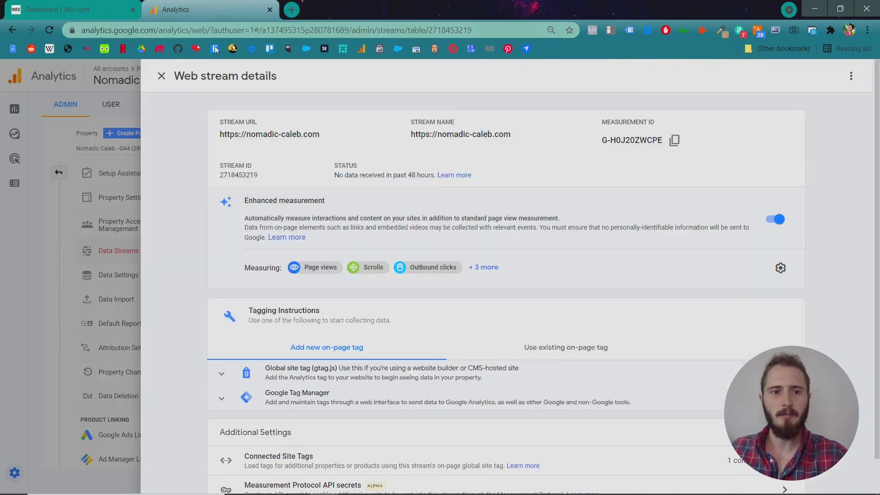
{"action": "left_click", "coordinate": [161, 75]}
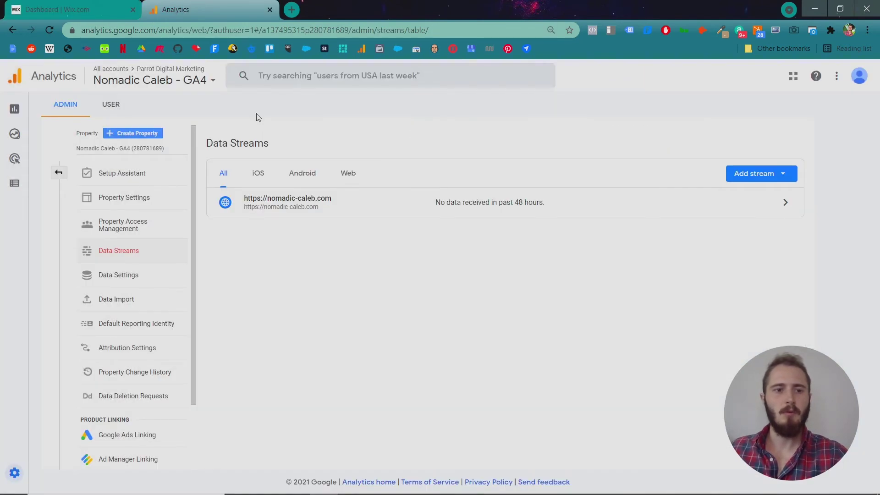
{"action": "left_click", "coordinate": [15, 109]}
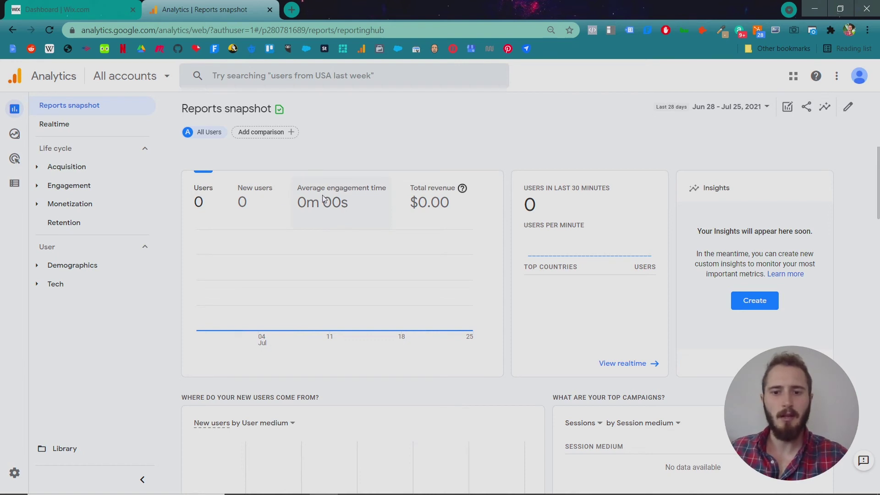
{"action": "scroll", "coordinate": [599, 134], "scroll_direction": "down", "scroll_amount": 5}
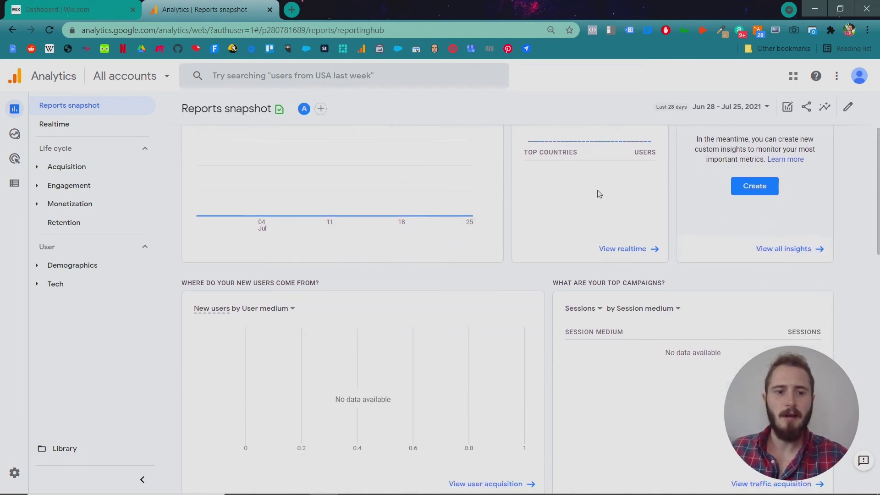
{"action": "scroll", "coordinate": [598, 193], "scroll_direction": "down", "scroll_amount": 7}
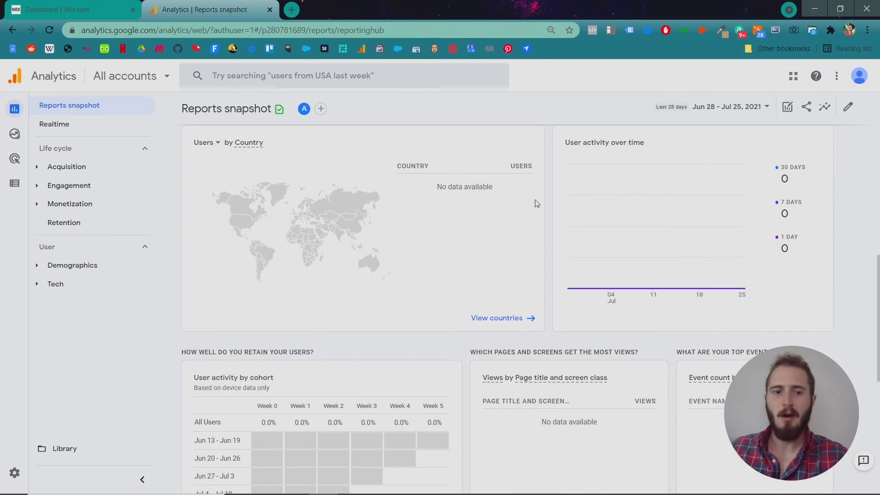
{"action": "left_click", "coordinate": [90, 6]}
{"action": "left_click", "coordinate": [66, 155]}
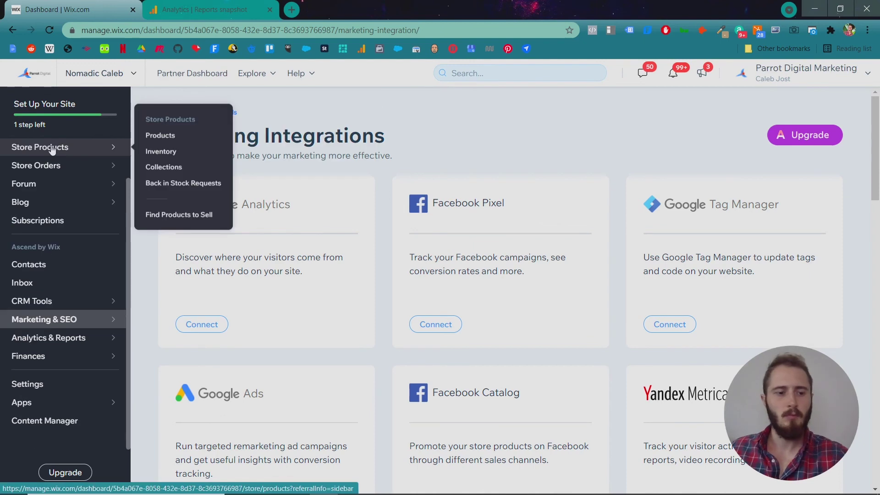
{"action": "left_click", "coordinate": [57, 340]}
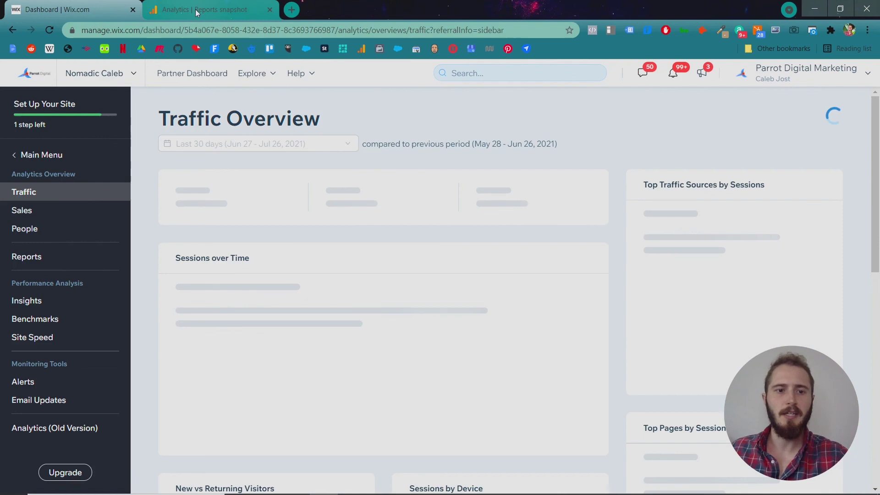
{"action": "left_click", "coordinate": [197, 10]}
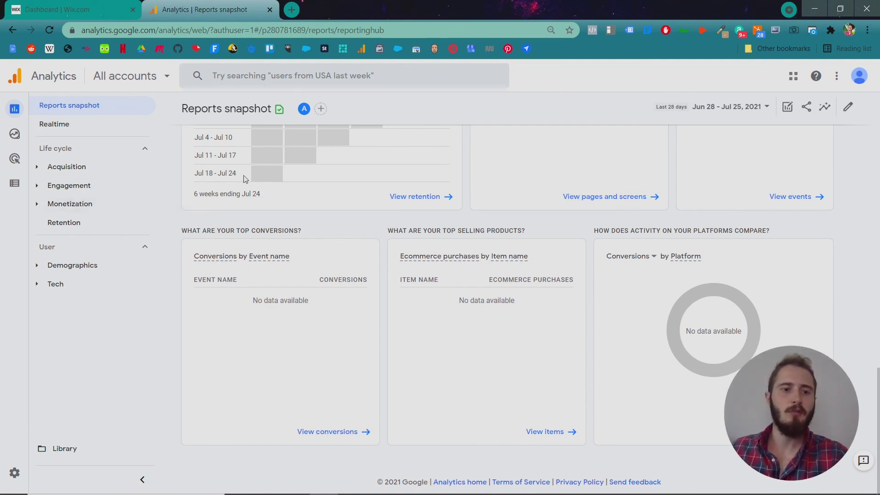
{"action": "scroll", "coordinate": [328, 191], "scroll_direction": "up", "scroll_amount": 10}
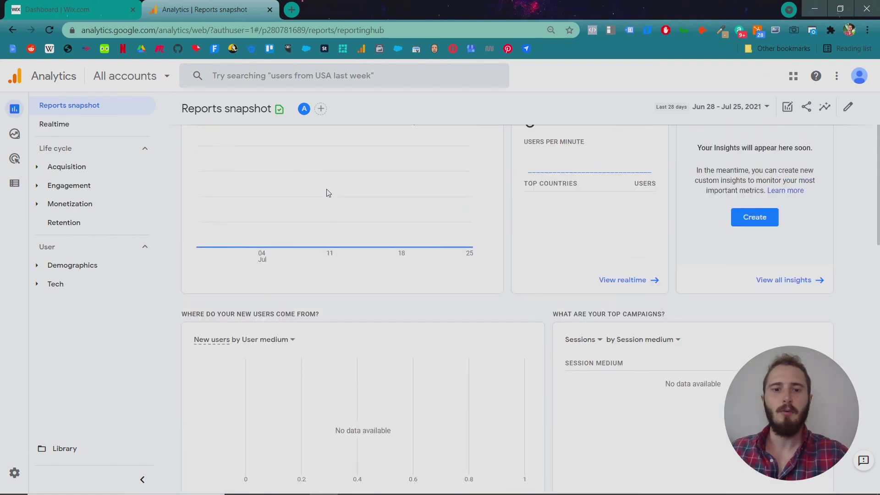
{"action": "scroll", "coordinate": [328, 193], "scroll_direction": "up", "scroll_amount": 2}
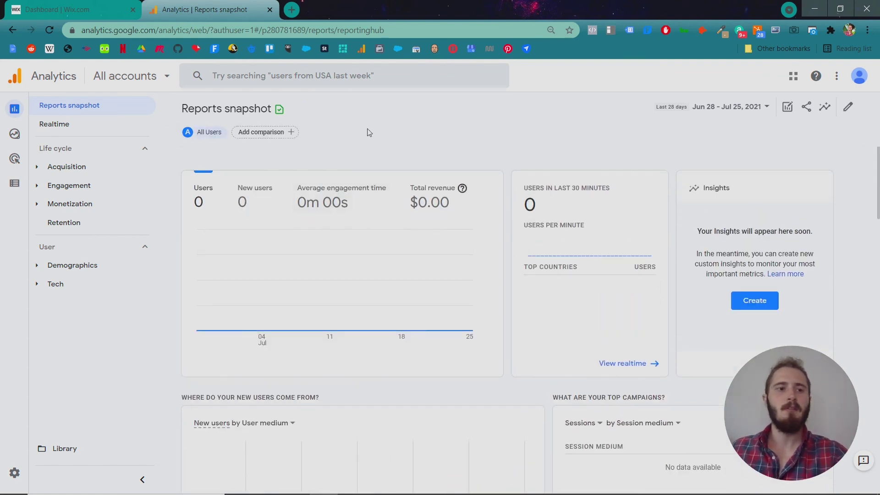